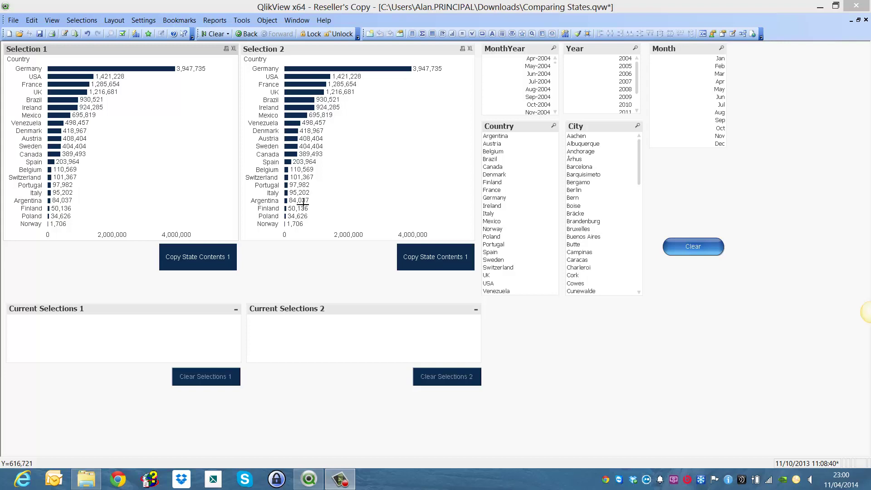
- Try selections: Argentina–Denmark in Country, then chart bars and cities, clearing all each time
click(262, 52)
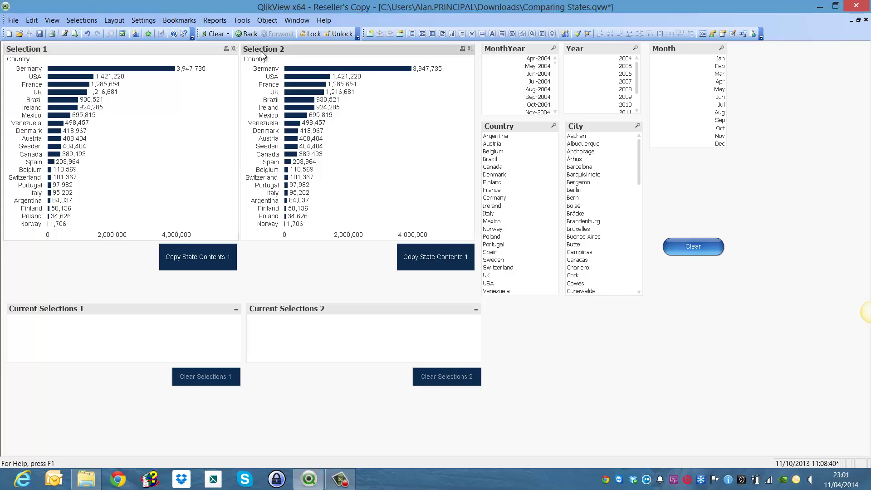
click(211, 49)
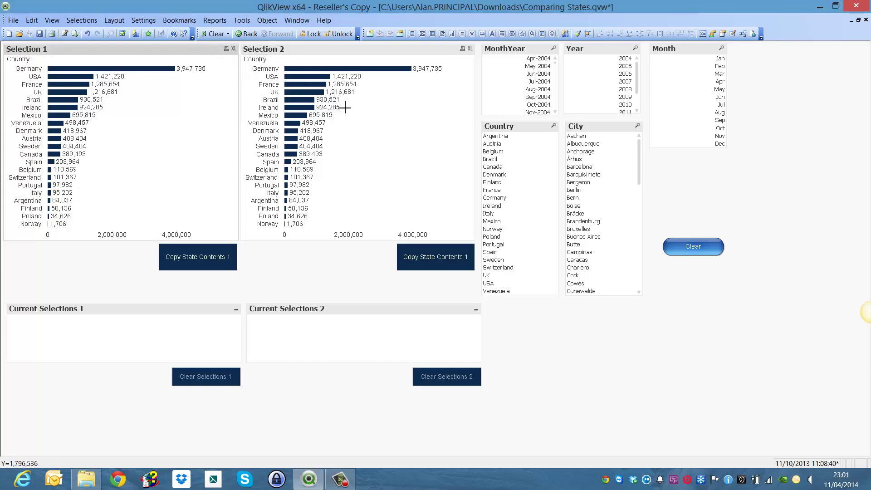
drag(495, 136, 512, 177)
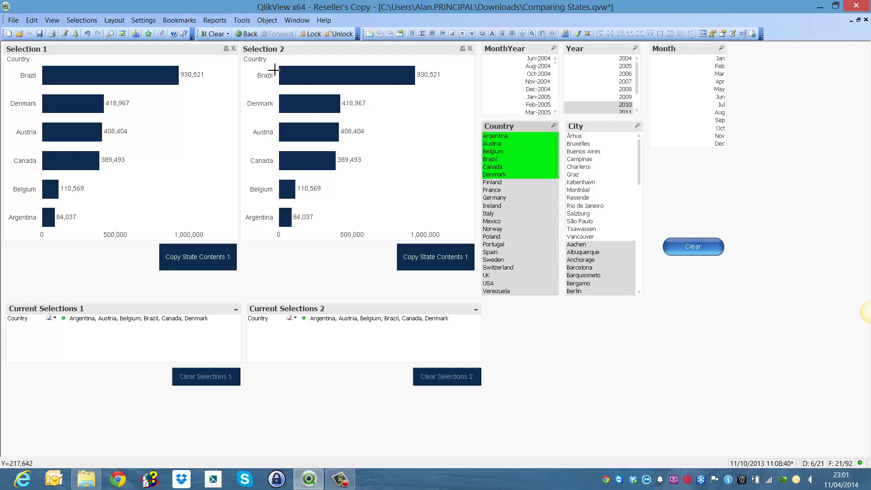
click(217, 35)
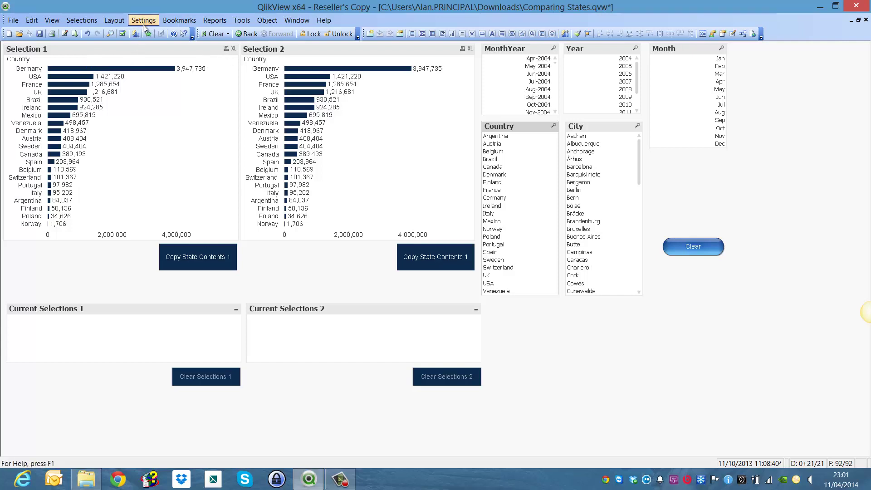
drag(88, 80, 56, 166)
drag(602, 155, 601, 204)
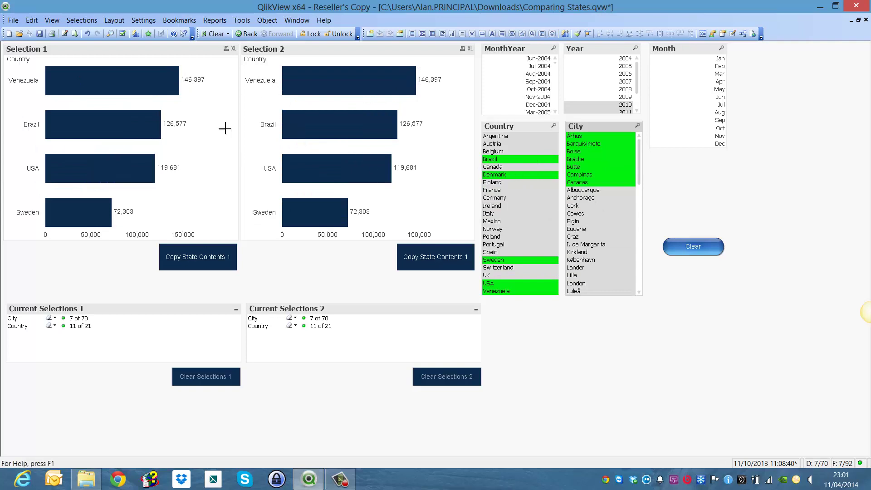
click(214, 33)
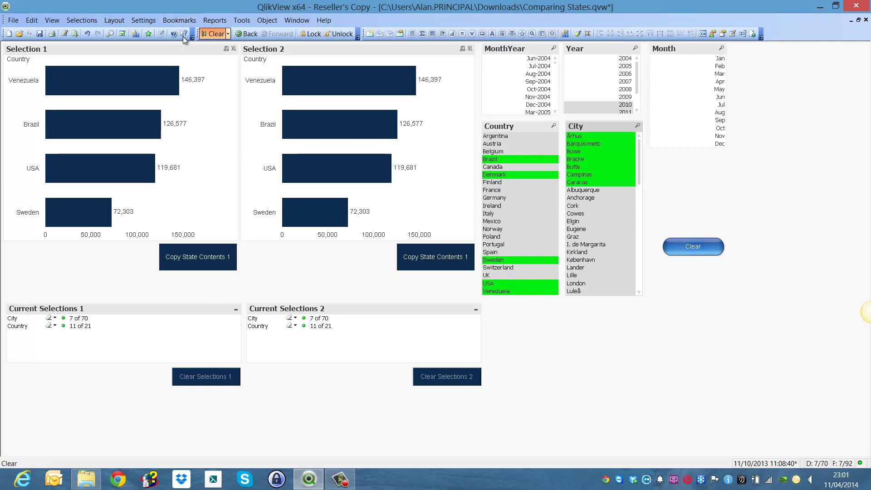
- Open Document Properties and view the Alternate States list without changing it
click(145, 21)
click(159, 42)
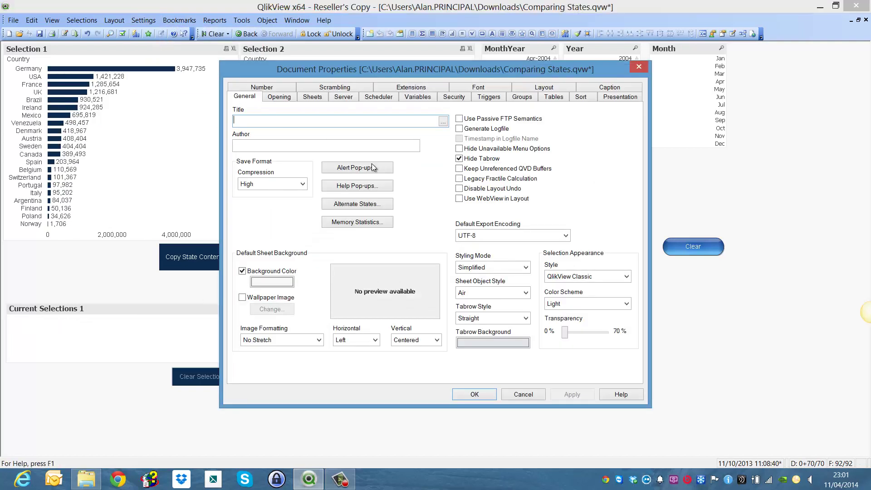
click(363, 204)
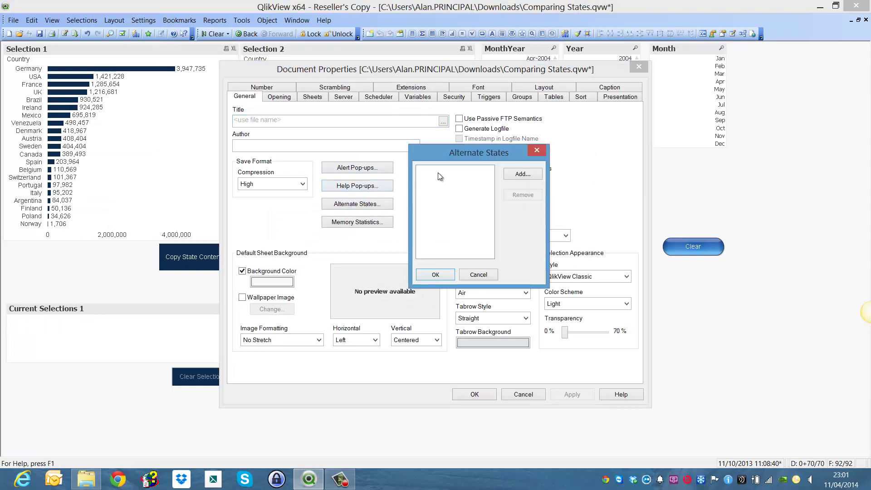
click(442, 274)
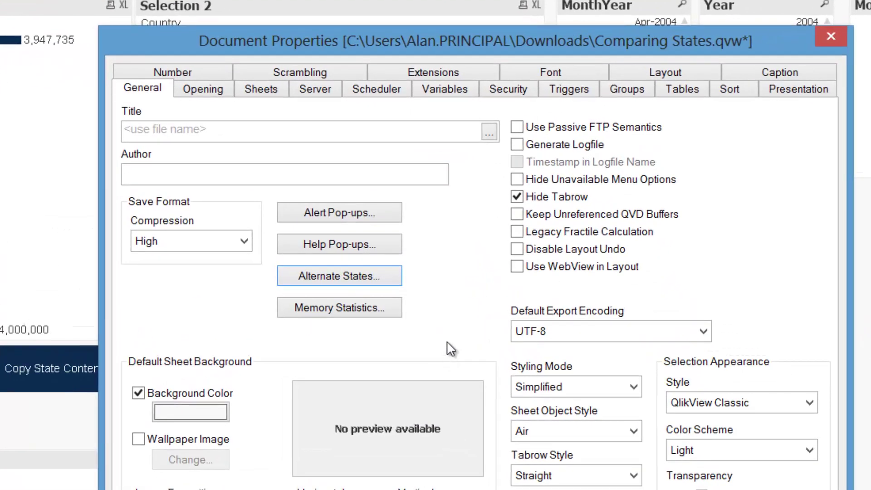
- Add the alternate states S1 and S2
click(307, 280)
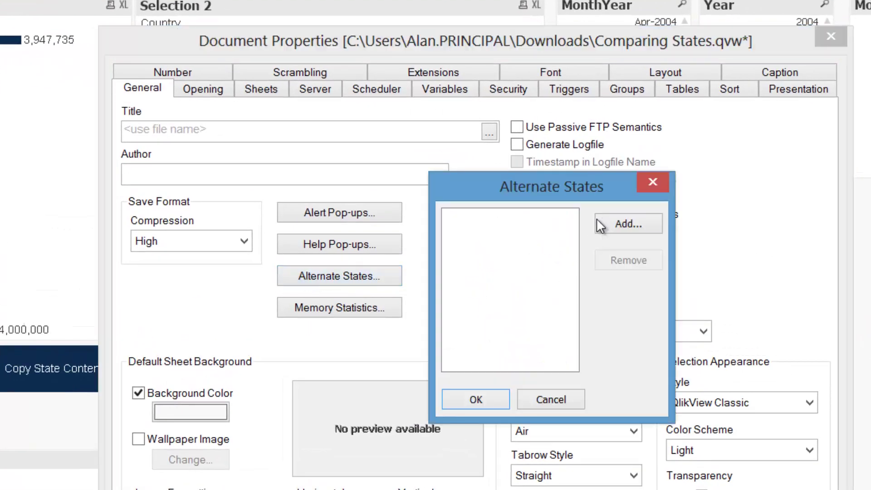
click(622, 225)
text(S1)
click(558, 367)
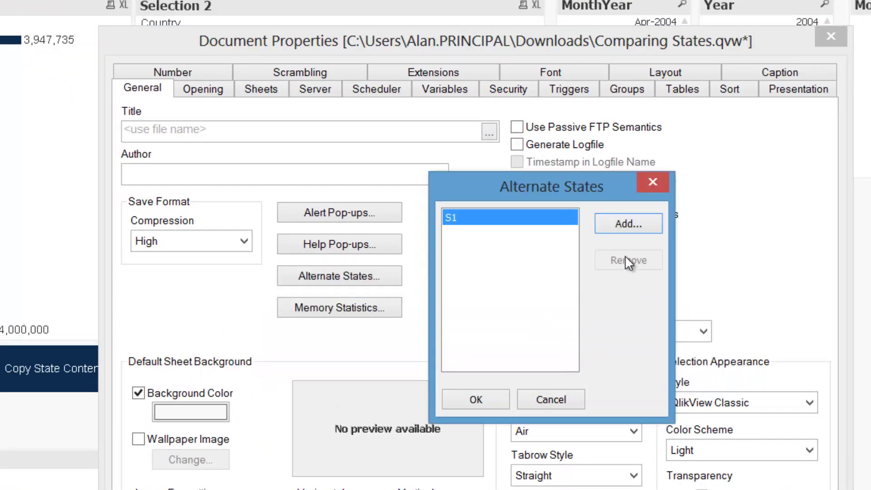
click(617, 223)
text(S2)
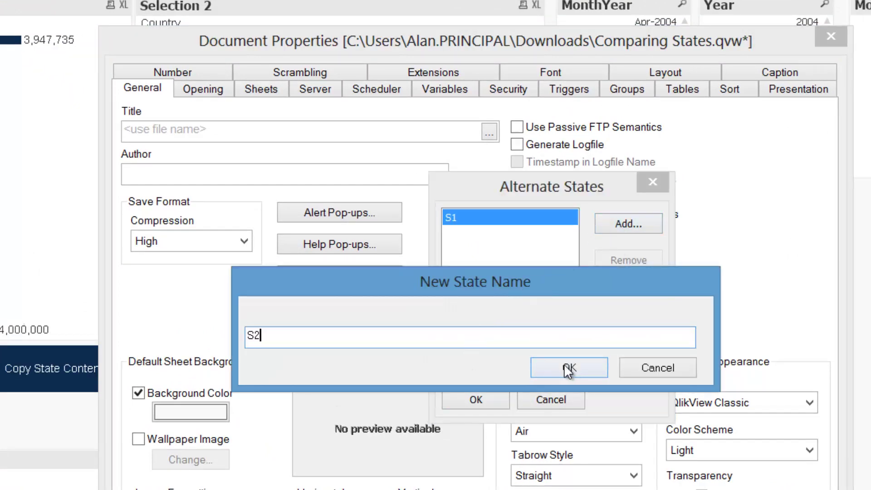
click(565, 364)
click(476, 400)
- Assign the Selection 1 chart to state S1, then open Selection 2's properties to choose S2
click(477, 393)
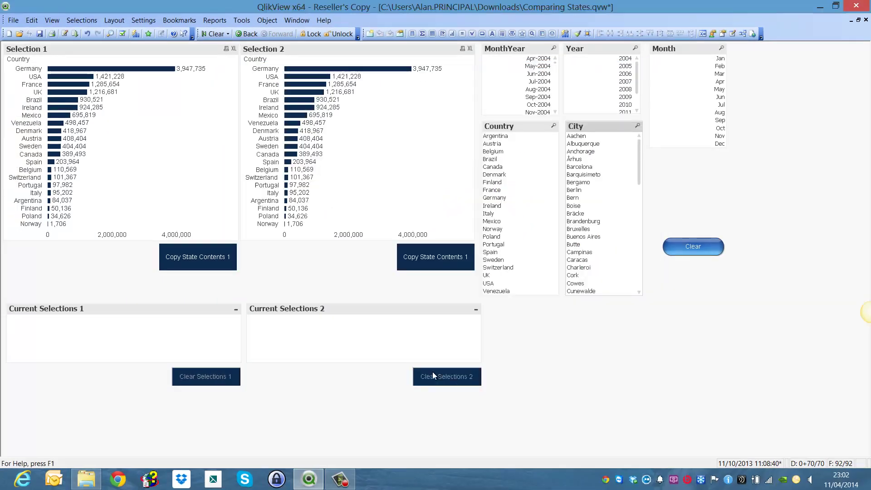
right_click(177, 55)
click(220, 97)
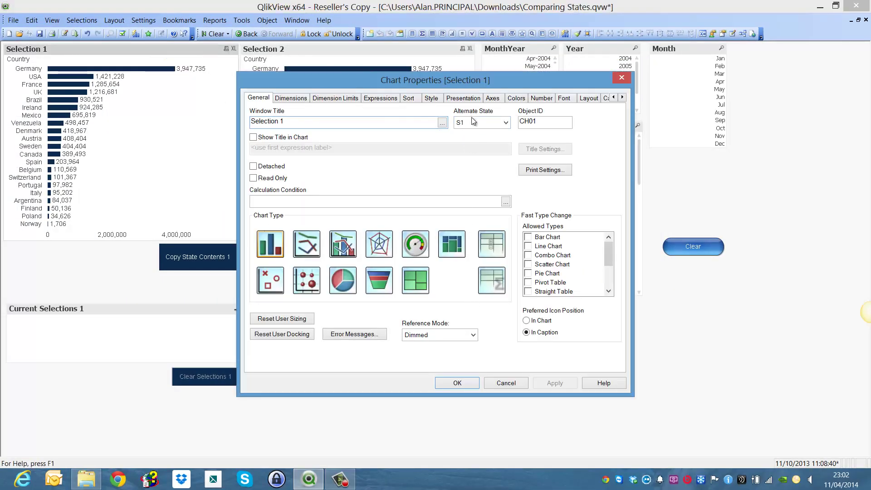
click(461, 383)
right_click(329, 51)
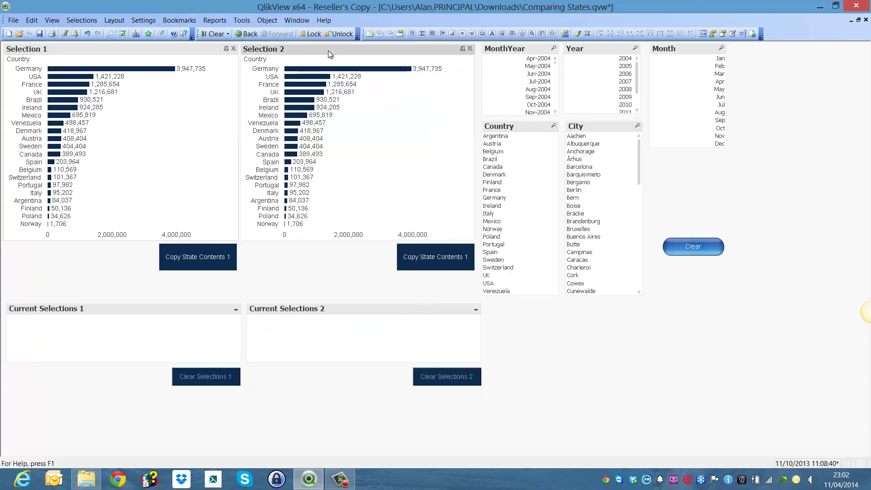
click(363, 57)
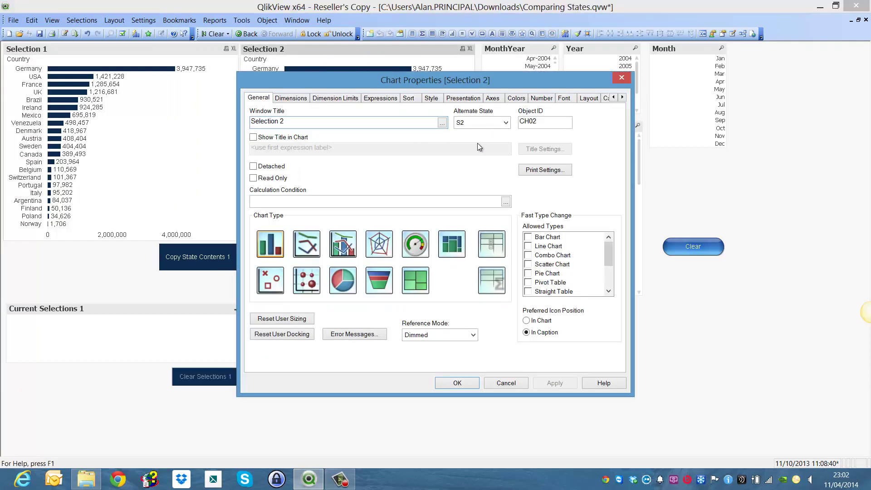
- Confirm Selection 2 on state S2 and view Copy State Contents 1's properties without changes
click(458, 384)
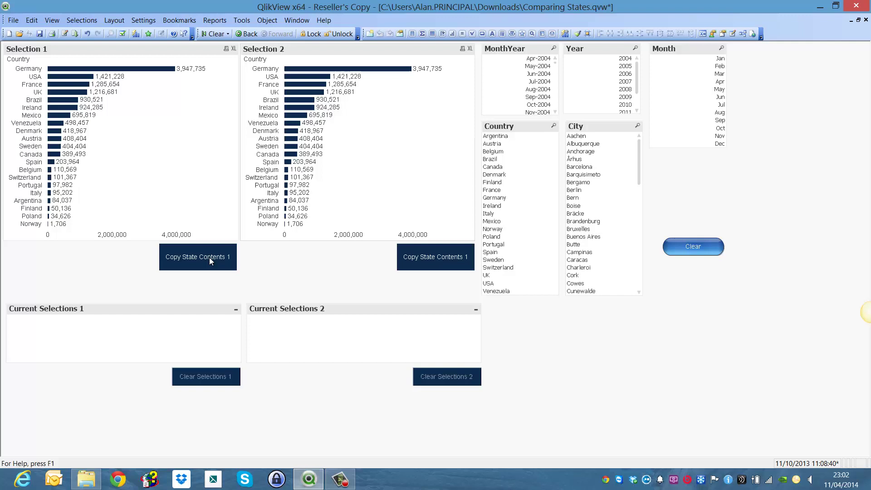
right_click(221, 262)
click(292, 262)
click(454, 372)
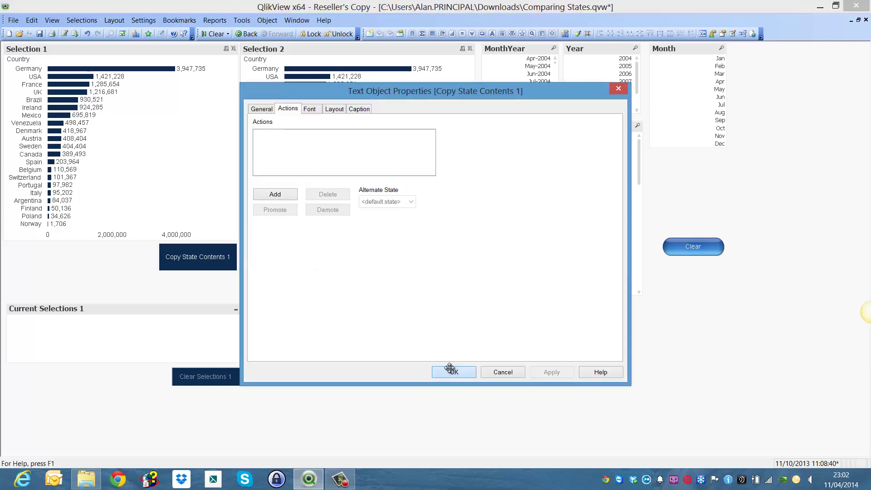
- Set Current Selections 1 to alternate state S1 and Current Selections 2 to S2
right_click(164, 312)
click(186, 316)
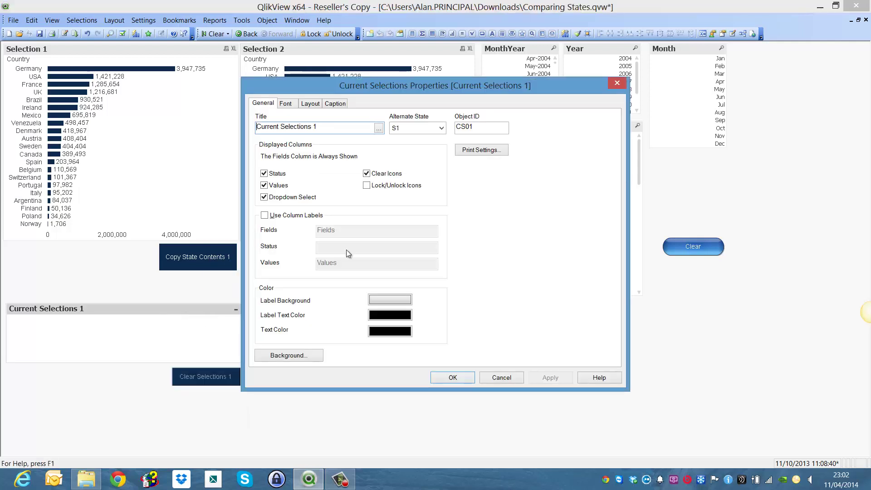
click(453, 378)
right_click(385, 310)
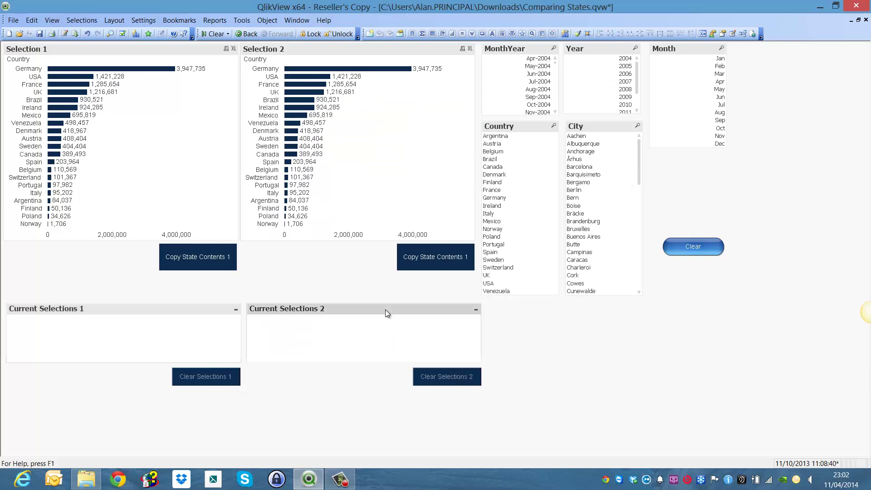
click(405, 316)
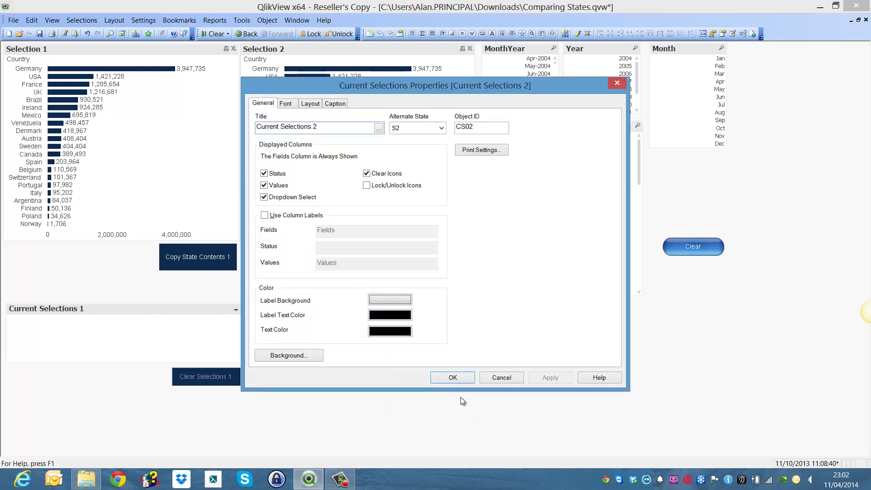
click(454, 378)
- Give the Clear Selections 1 button a Selection > Clear All action applied to state S1
right_click(220, 380)
click(239, 386)
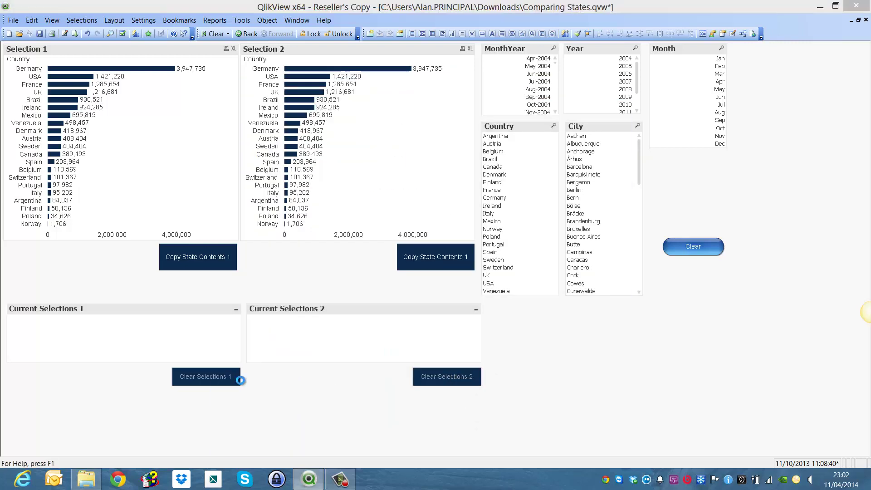
click(286, 196)
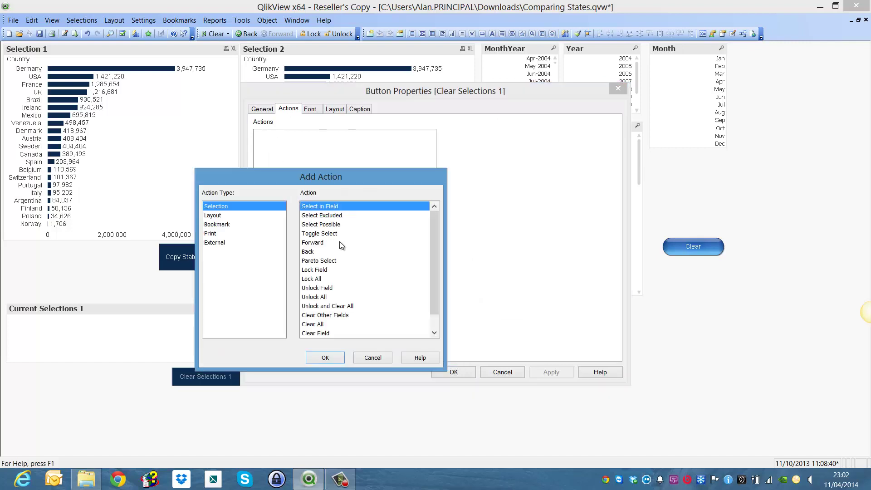
click(328, 325)
click(325, 358)
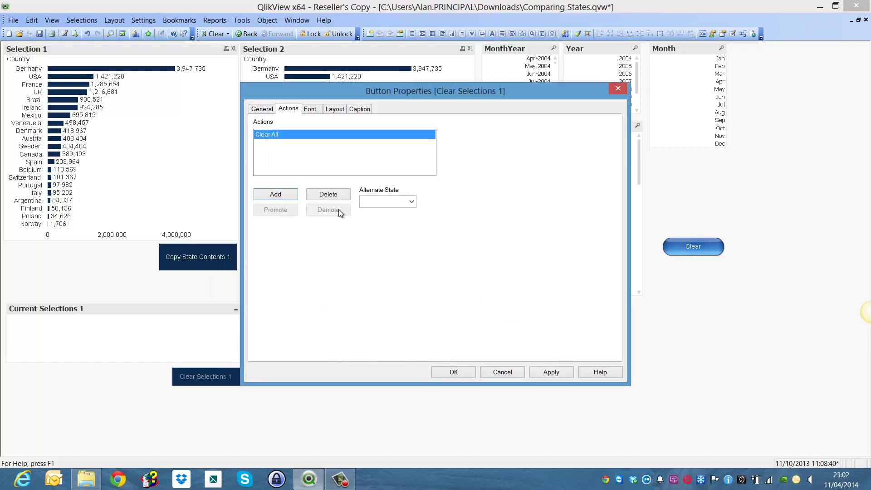
click(384, 202)
click(370, 236)
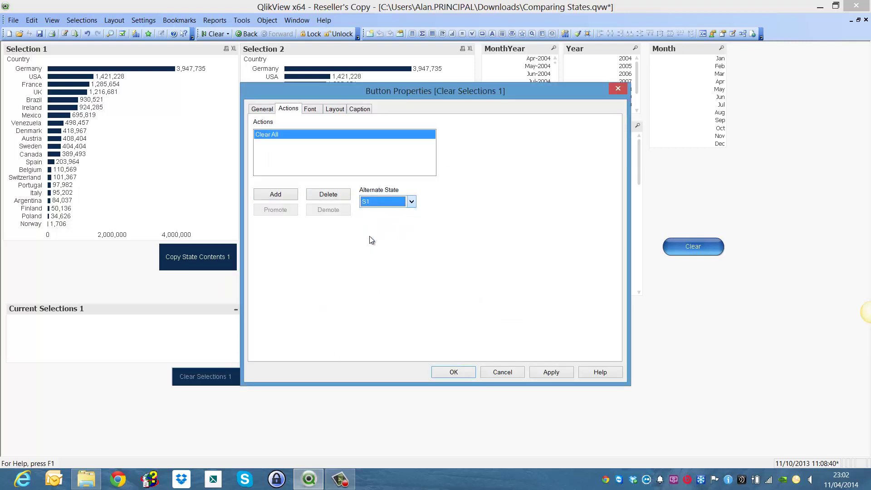
click(440, 375)
- Add a Clear All action to the Clear Selections 2 button, targeting state S2
right_click(441, 381)
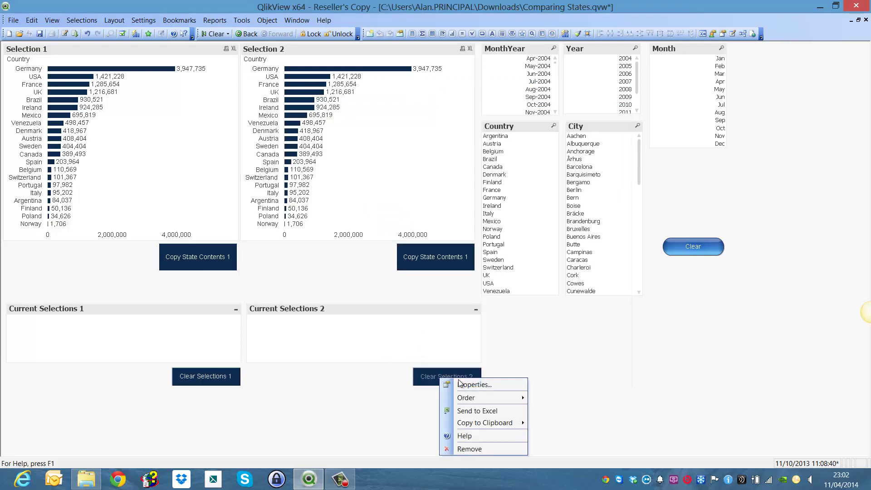
click(458, 386)
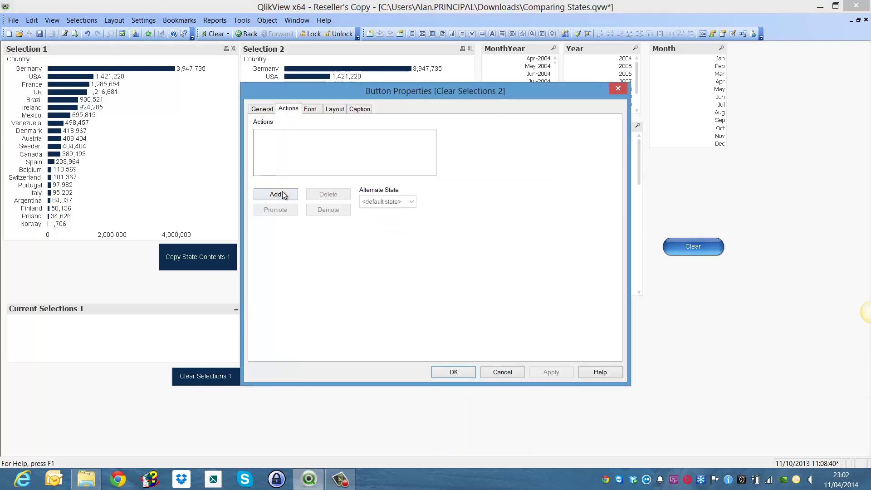
click(281, 193)
click(328, 324)
click(331, 359)
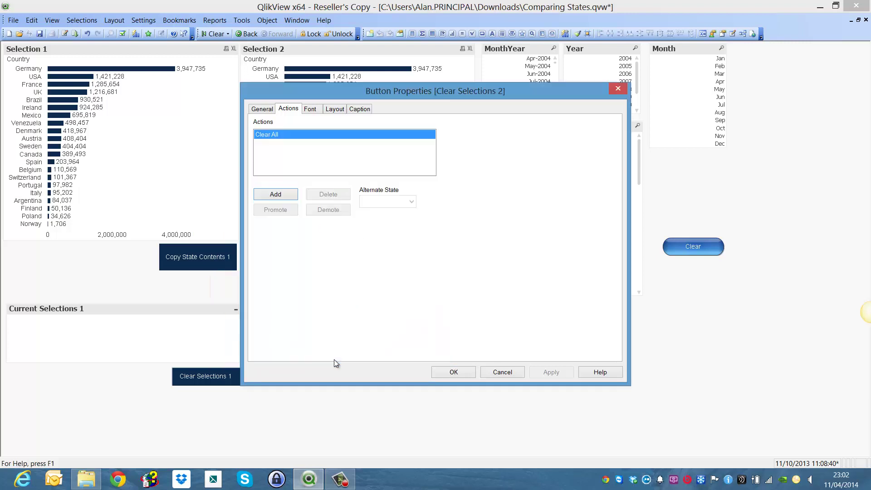
click(385, 202)
click(375, 241)
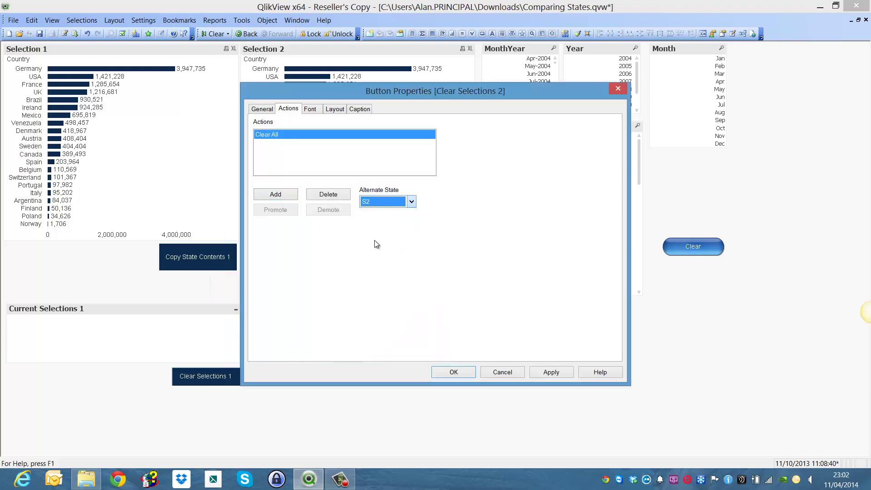
- Select the France–Canada bars in Selection 1 and the Sweden–Norway bars in Selection 2
click(444, 375)
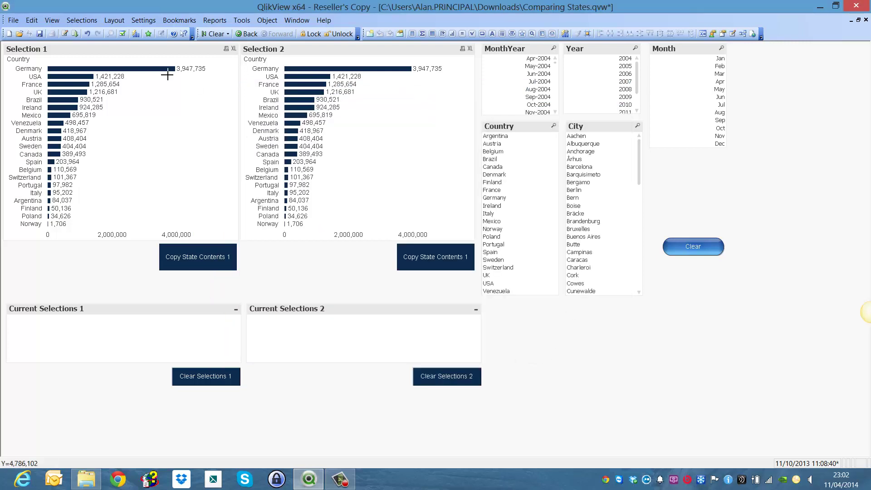
drag(81, 87, 64, 157)
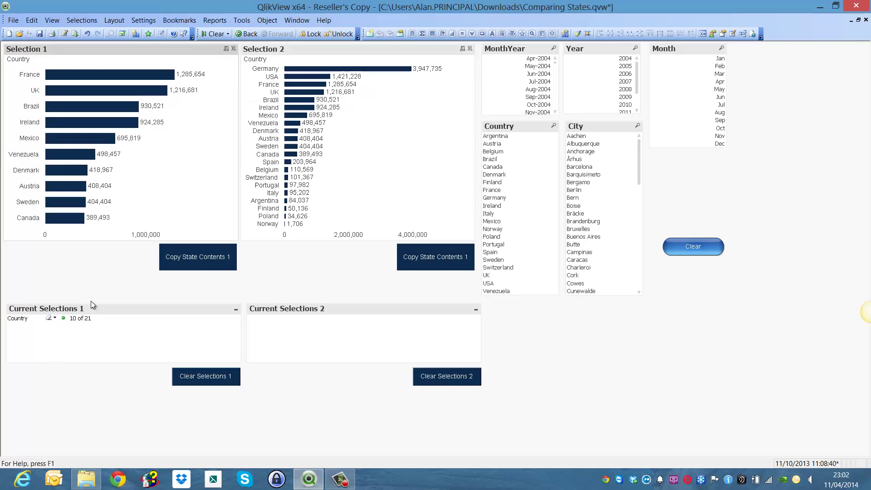
drag(321, 142, 259, 236)
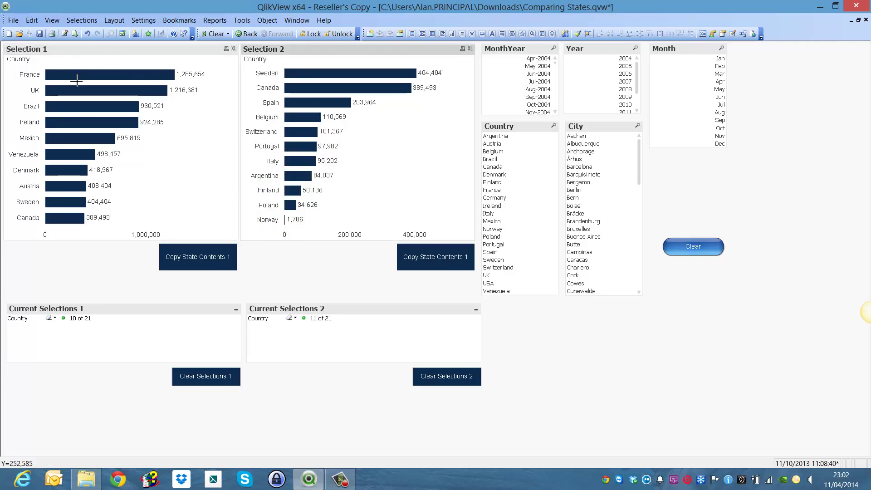
- Select Austria in Country, Graz in City and Dec-2005 in MonthYear
click(510, 144)
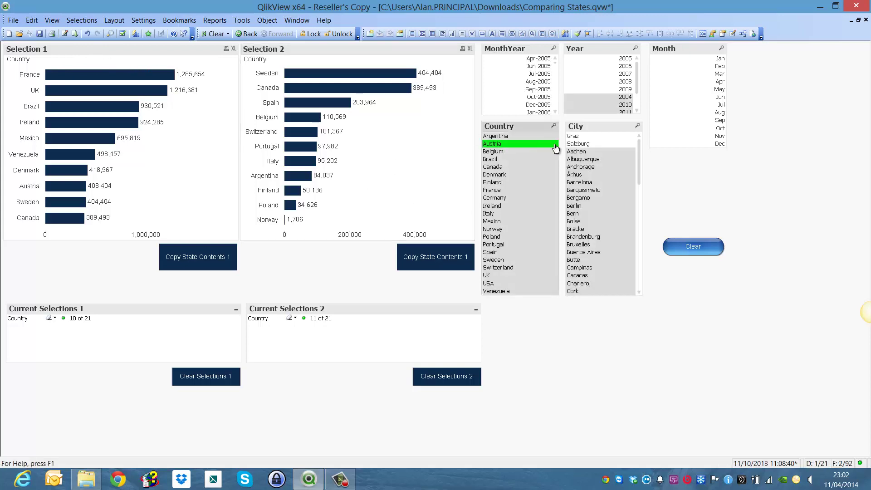
click(580, 136)
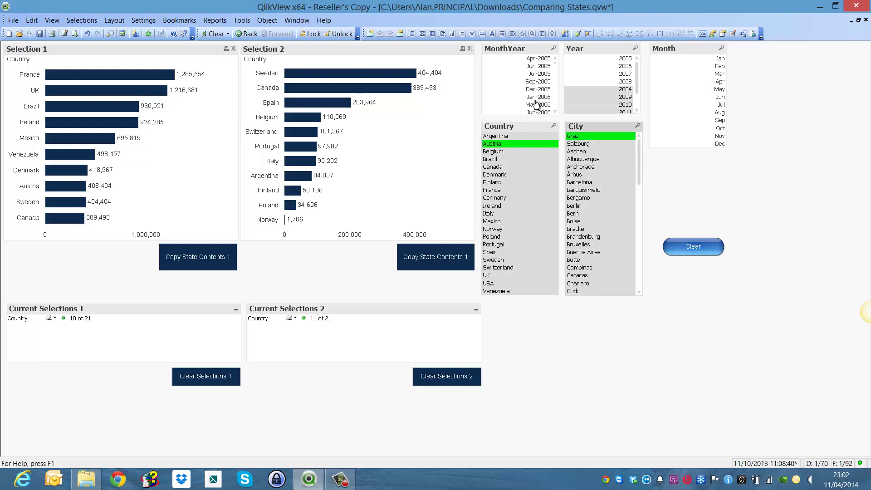
click(537, 90)
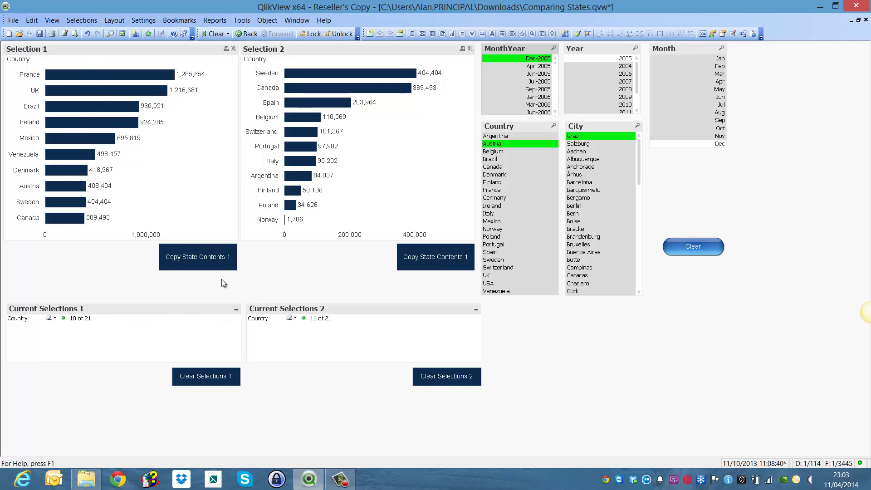
- Add a Copy State Contents action with target state S1 to Copy State Contents 1
right_click(203, 260)
click(222, 267)
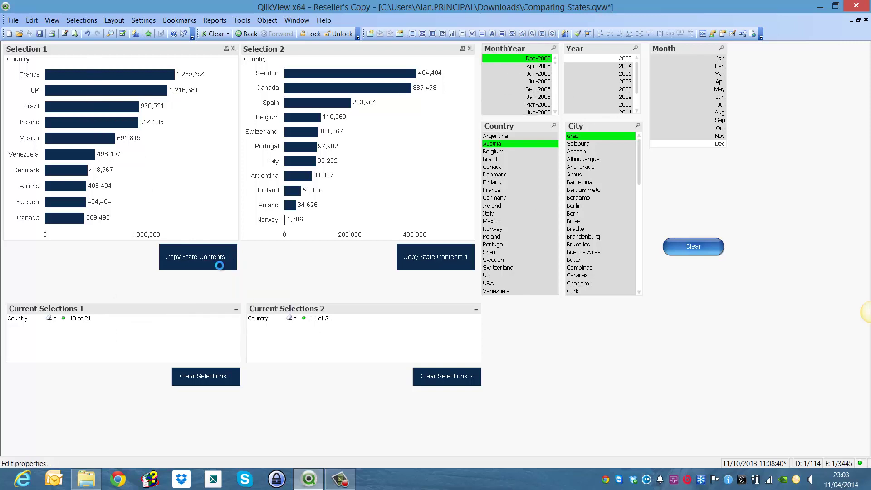
click(285, 195)
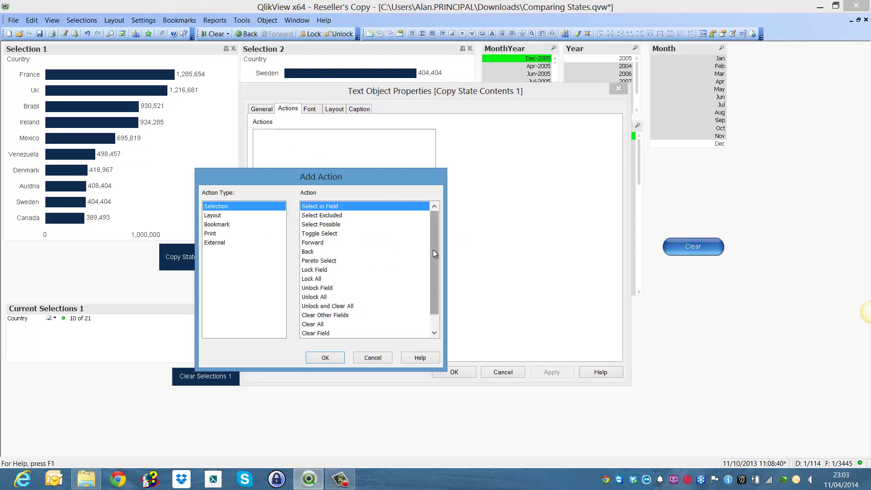
drag(433, 249, 433, 298)
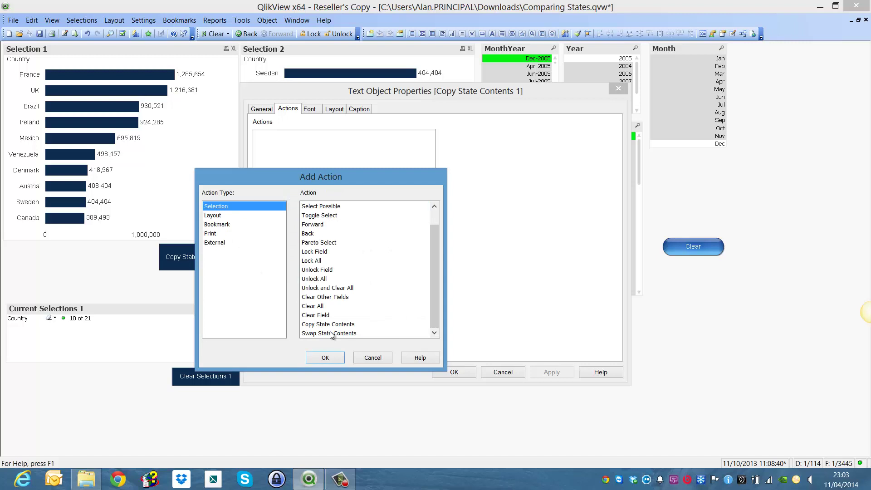
click(319, 324)
click(327, 357)
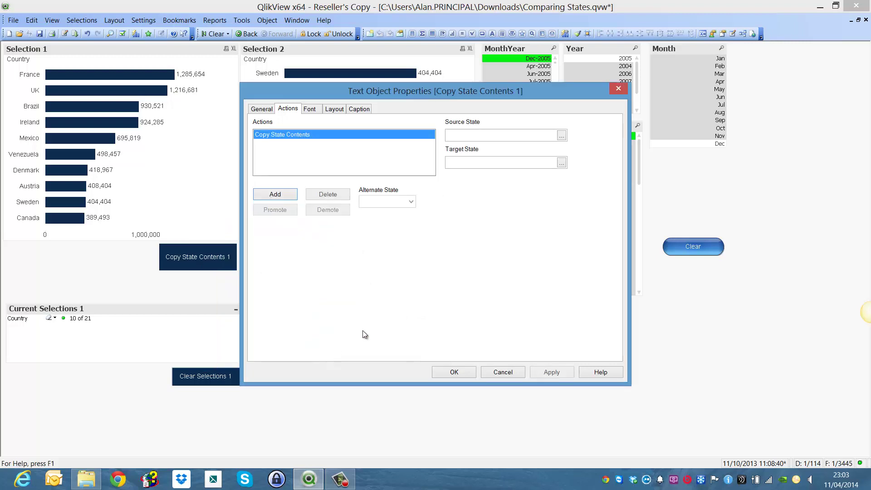
click(482, 162)
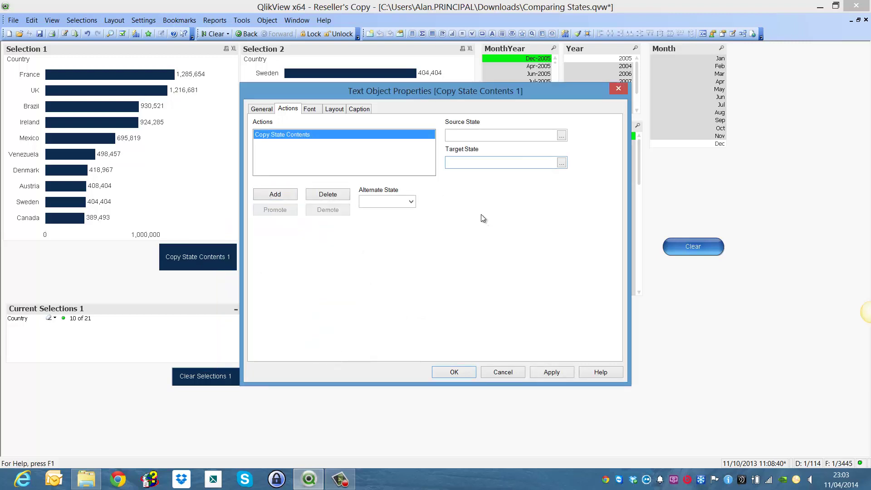
text(S1)
click(454, 372)
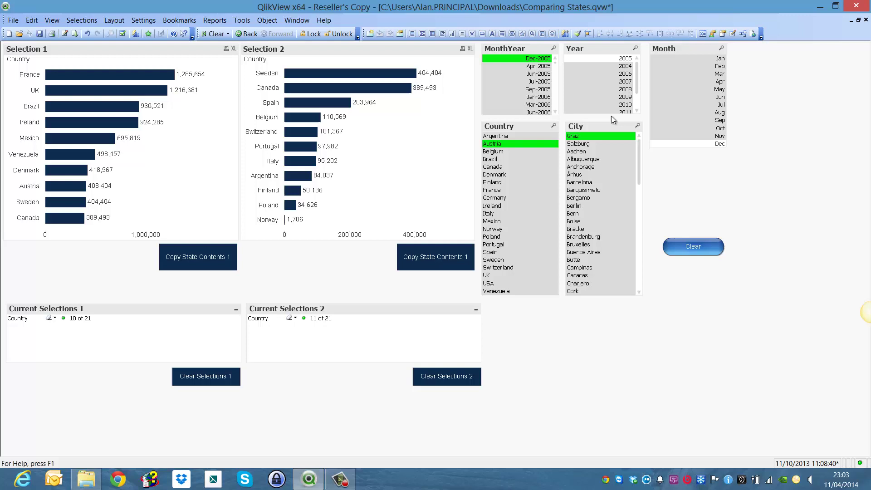
- Copy the default selections into Selection 1, then select Canada and Vancouver
click(197, 261)
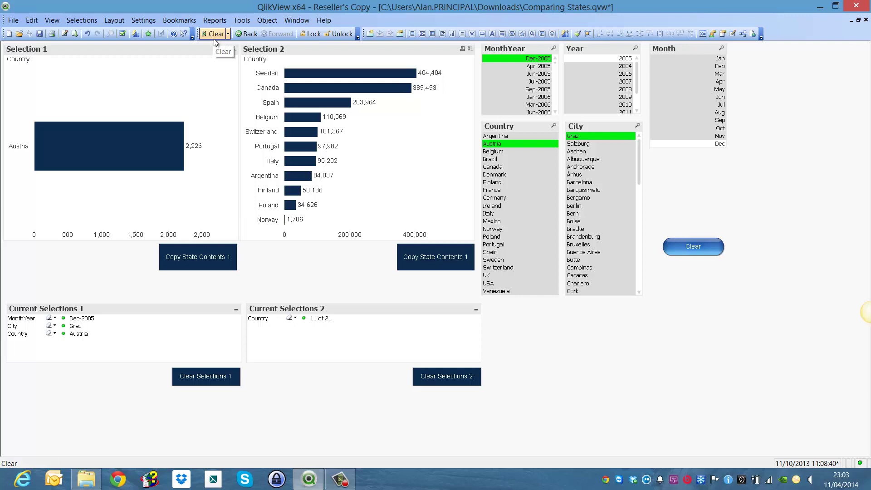
click(499, 168)
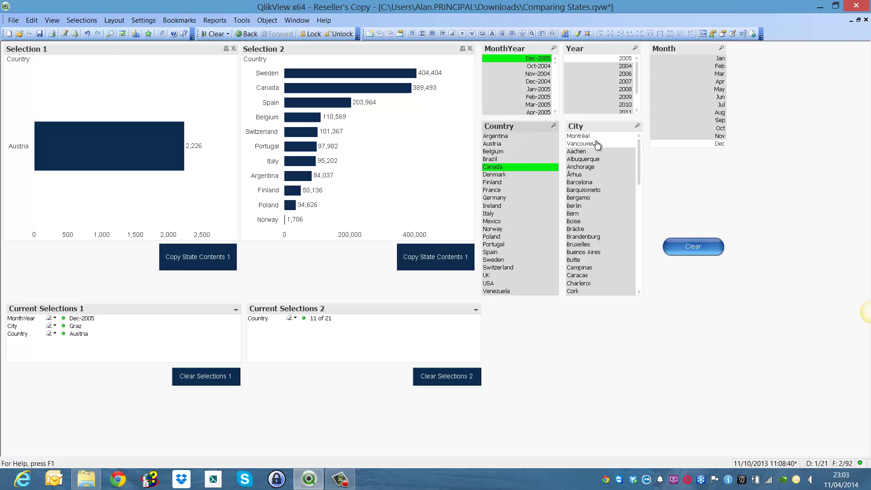
click(593, 145)
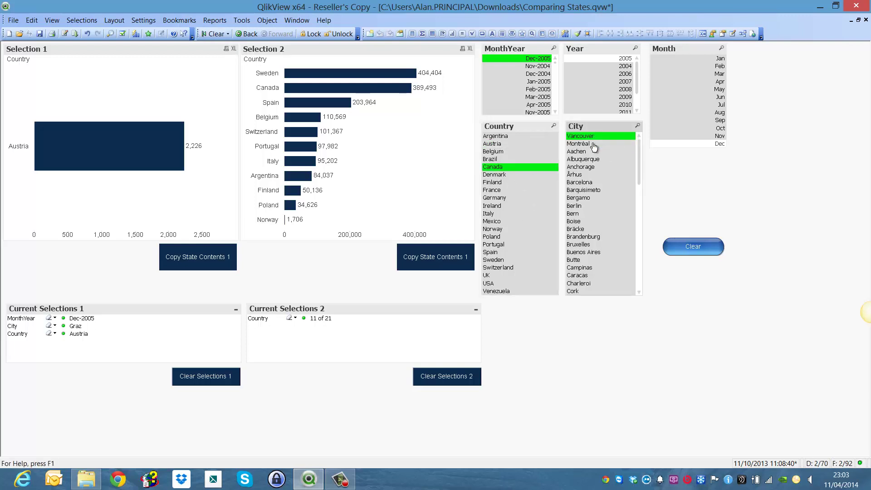
- Add a Copy State Contents action to the copy button under Selection 2
right_click(432, 258)
click(449, 265)
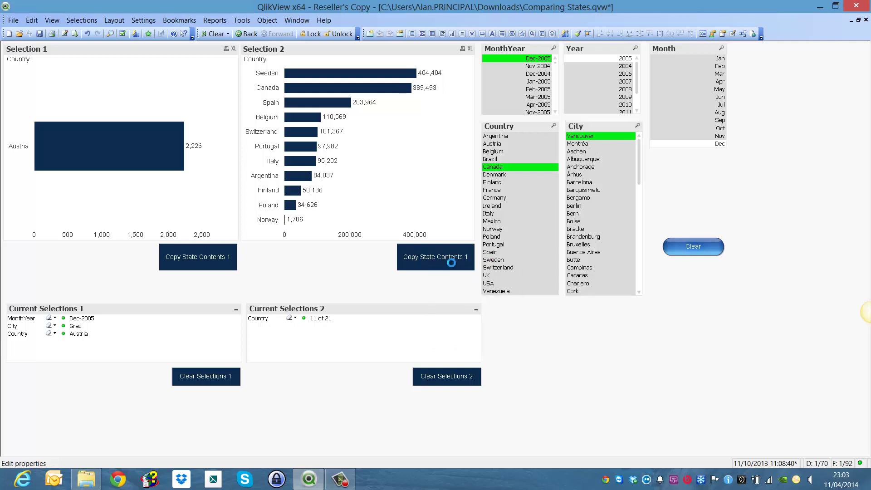
click(275, 194)
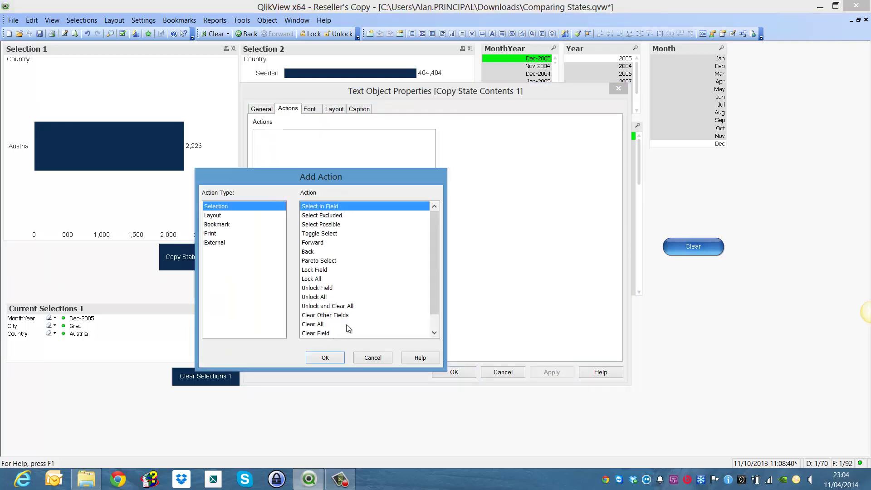
scroll(433, 300, down, 1)
click(335, 324)
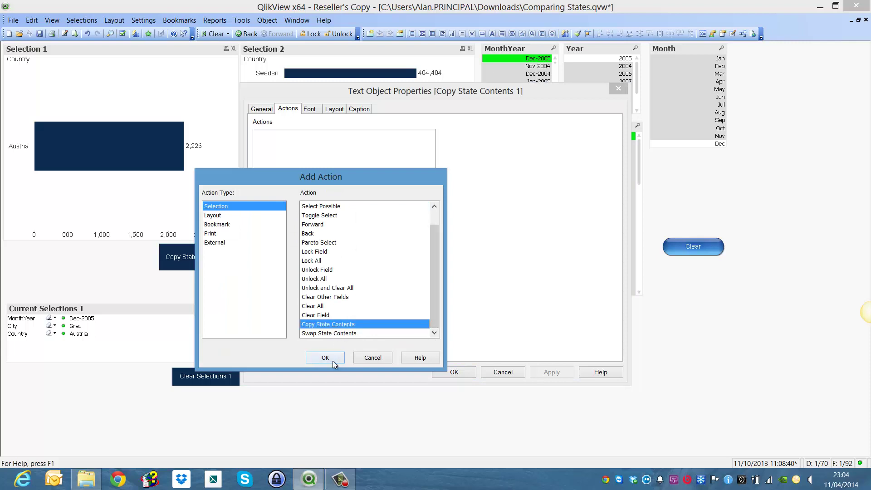
click(333, 360)
click(464, 162)
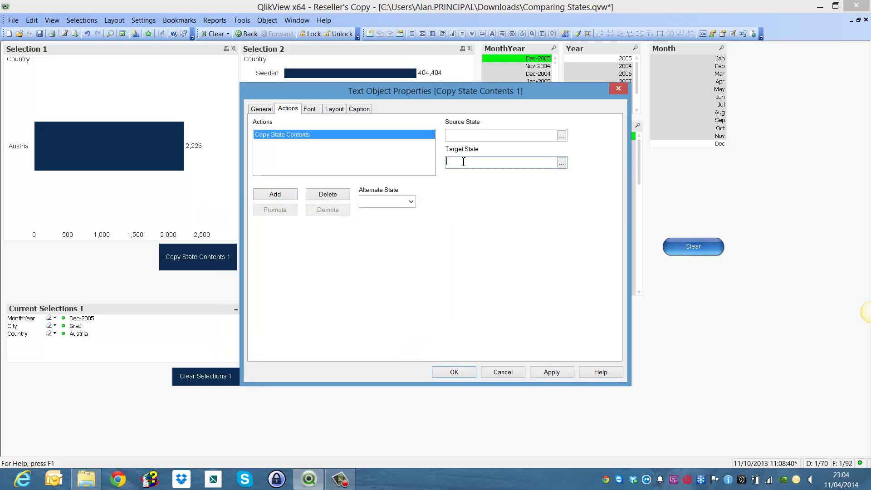
click(462, 374)
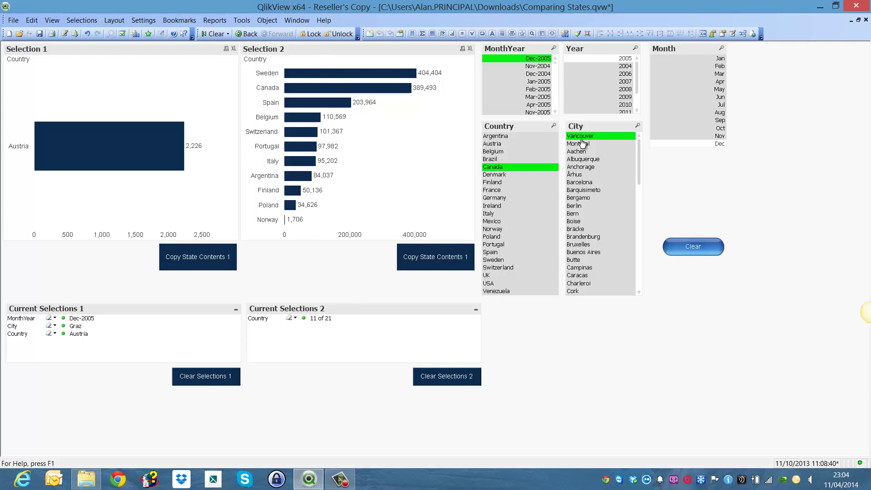
- Copy default selections into the states: Brazil to Ireland into Selection 1, seven countries from Mexico into Selection 2
click(449, 258)
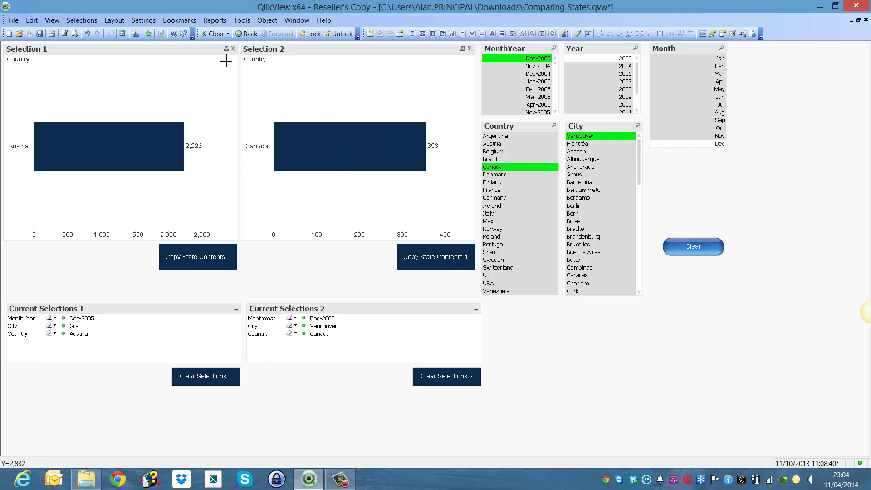
click(216, 34)
drag(527, 159, 522, 268)
click(211, 269)
click(425, 265)
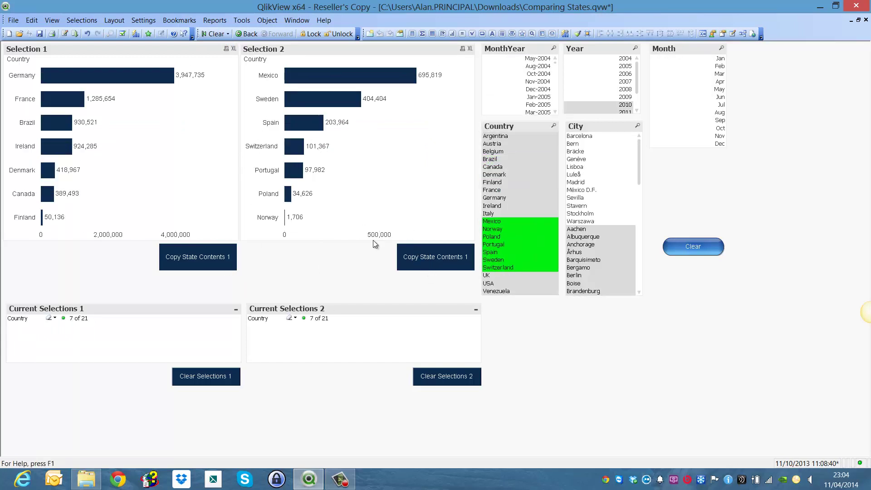
- Clear Selection 1, then copy Argentina, Austria, Belgium, Bruxelles and Nov-2006 into it, leaving only Belgium
click(210, 382)
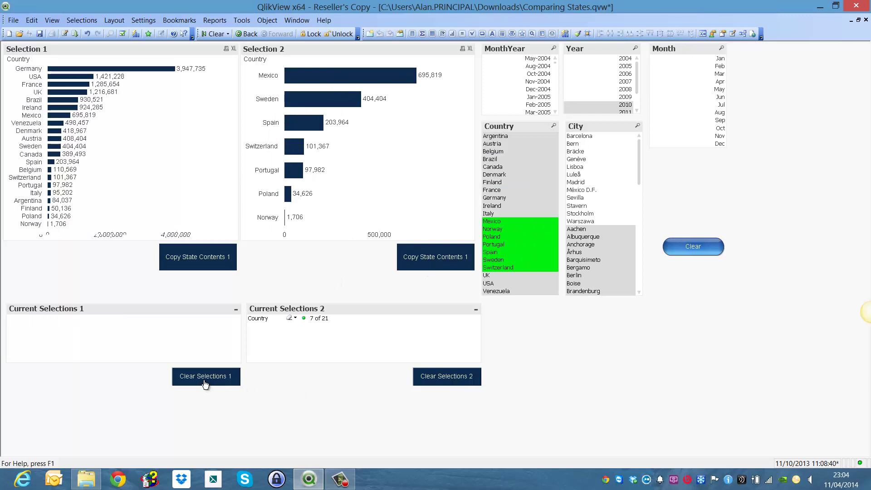
drag(512, 136, 512, 151)
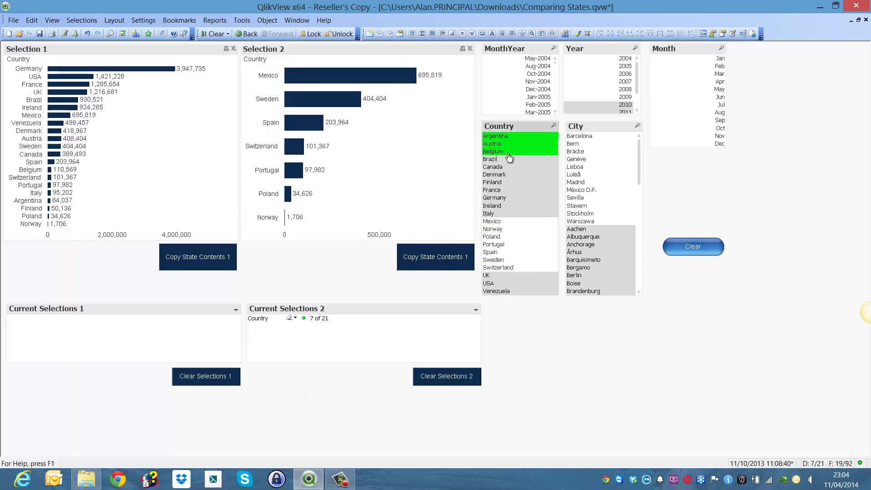
click(203, 257)
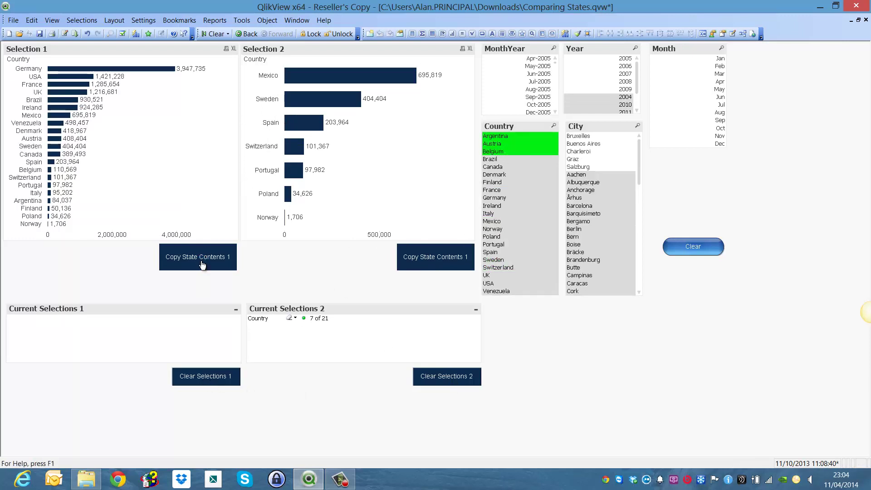
click(598, 137)
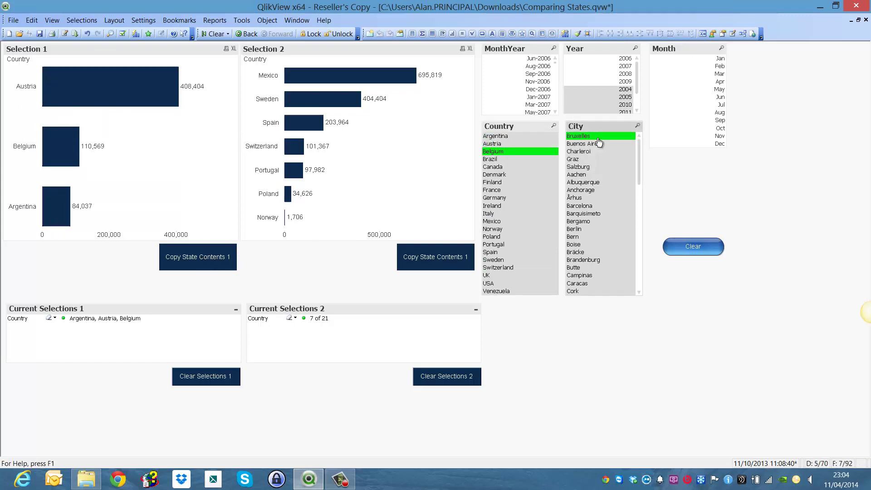
click(538, 82)
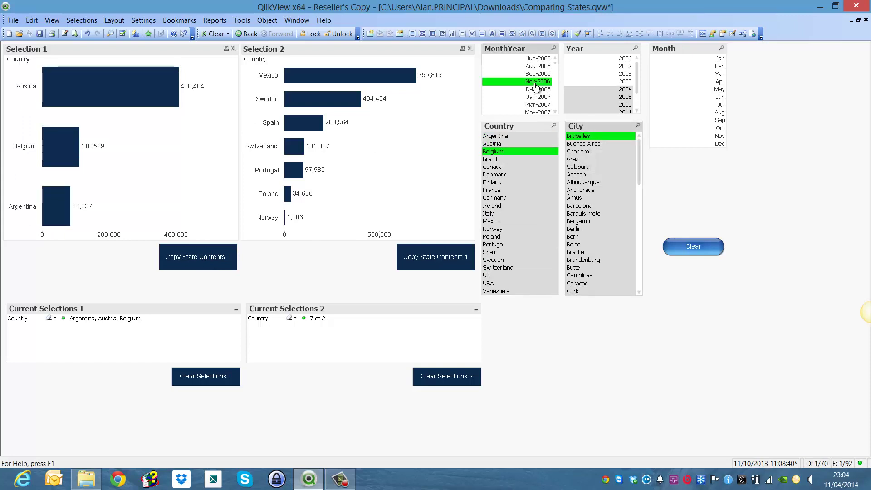
click(224, 267)
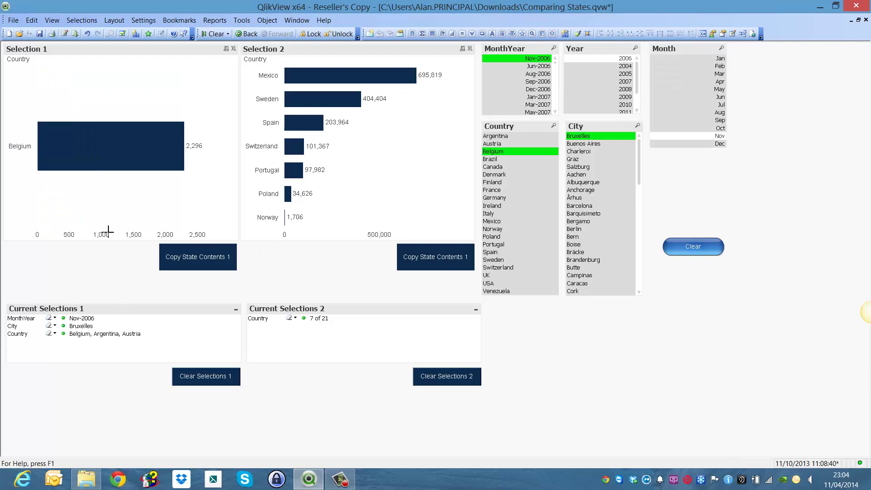